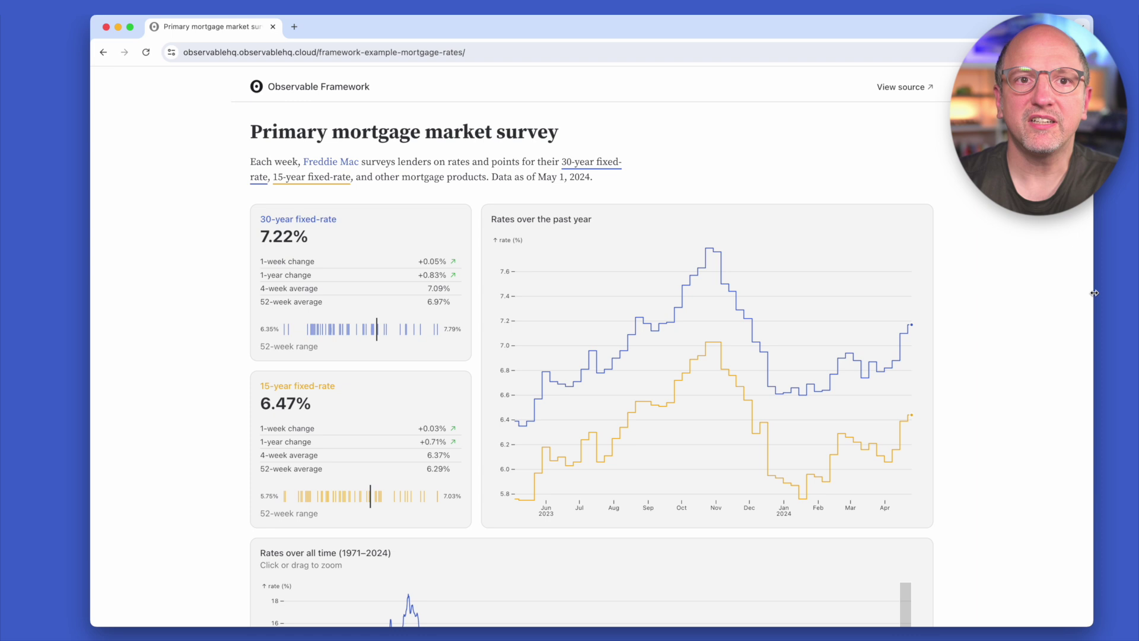
Step: Narrow the browser window so the mortgage dashboard reflows to a tighter layout
{"action": "mouse_move", "coordinate": [1094, 293]}
{"action": "left_mouse_down"}
{"action": "mouse_move", "coordinate": [665, 304]}
{"action": "mouse_move", "coordinate": [399, 328]}
{"action": "mouse_move", "coordinate": [693, 315]}
{"action": "left_mouse_up"}
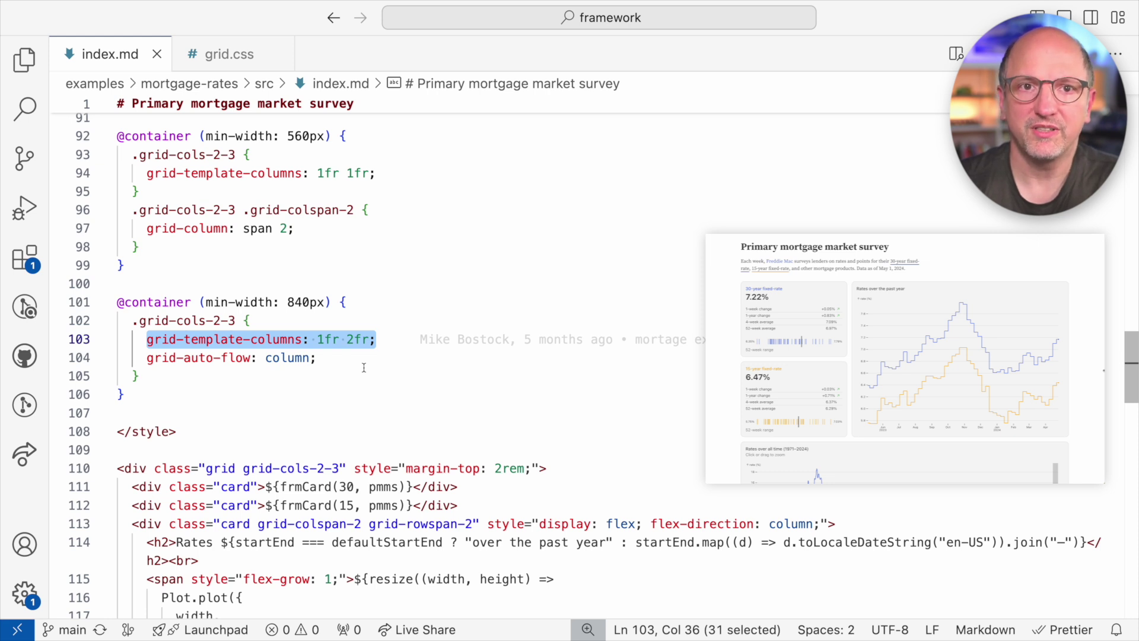
Step: Highlight the grid-auto-flow: column declaration and the two rate-card div lines in index.md
{"action": "key", "text": "Down"}
{"action": "key", "text": "Home"}
{"action": "key", "text": "shift+End"}
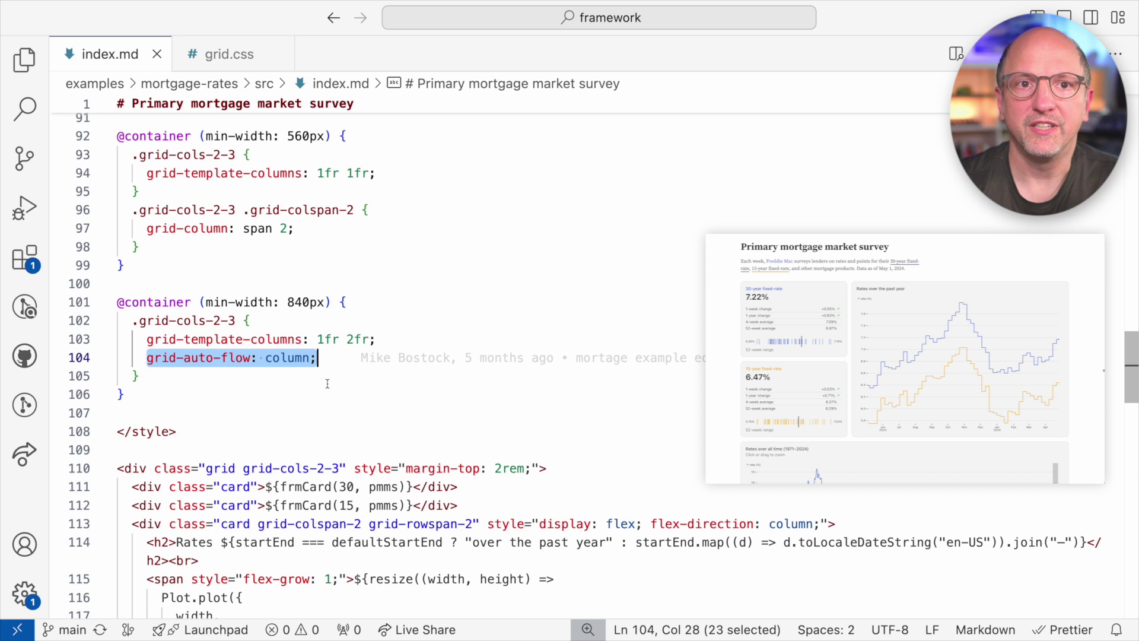
{"action": "left_click_drag", "start_coordinate": [119, 486], "coordinate": [459, 504]}
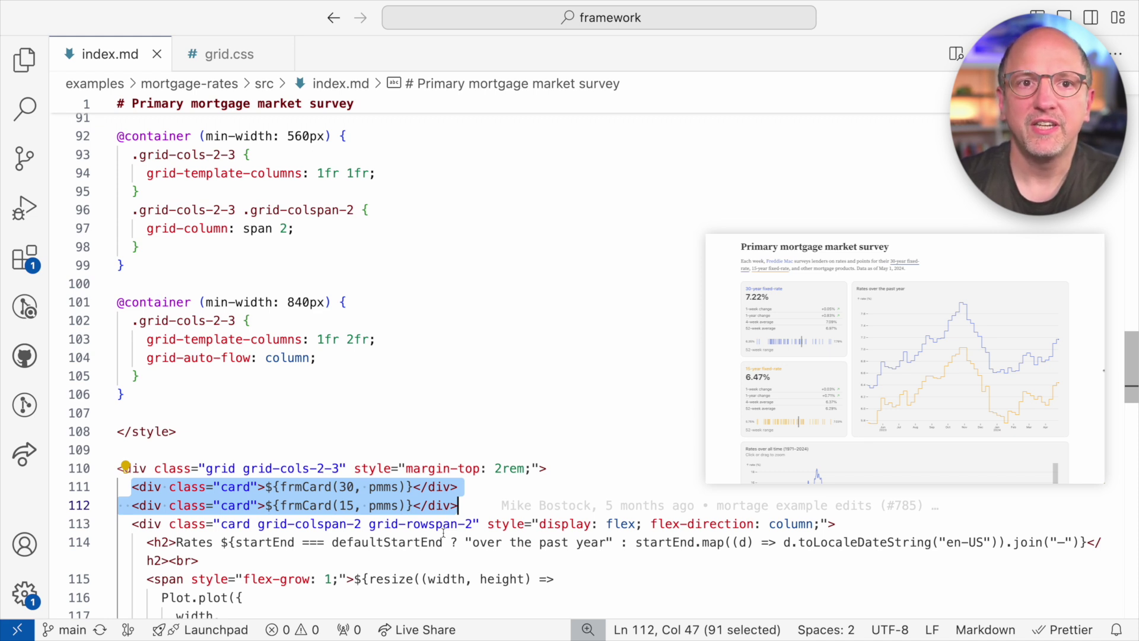
{"action": "left_click_drag", "start_coordinate": [132, 523], "coordinate": [487, 523]}
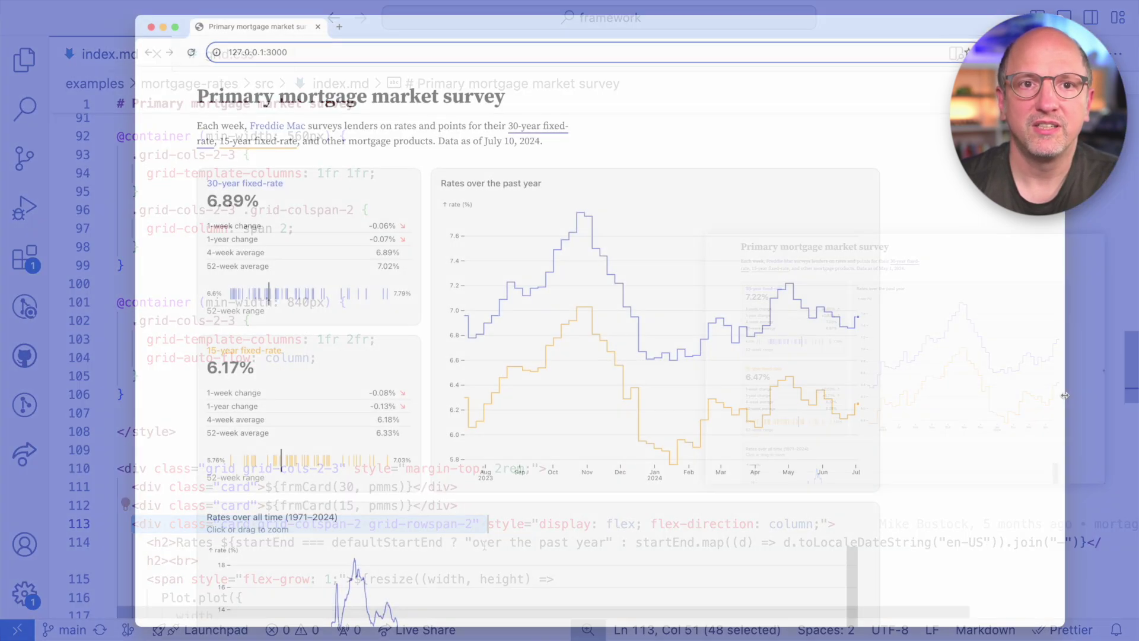
{"action": "mouse_move", "coordinate": [1068, 411]}
{"action": "left_mouse_down"}
{"action": "mouse_move", "coordinate": [806, 417]}
{"action": "mouse_move", "coordinate": [654, 398]}
{"action": "mouse_move", "coordinate": [425, 418]}
{"action": "left_mouse_up"}
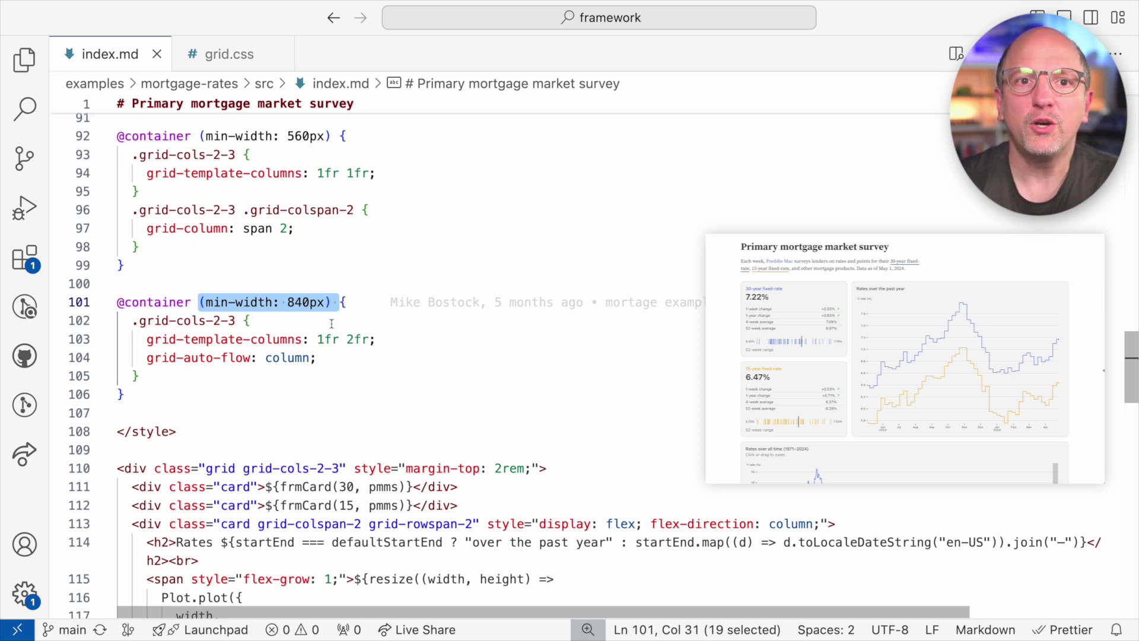
{"action": "left_click_drag", "start_coordinate": [116, 136], "coordinate": [347, 136]}
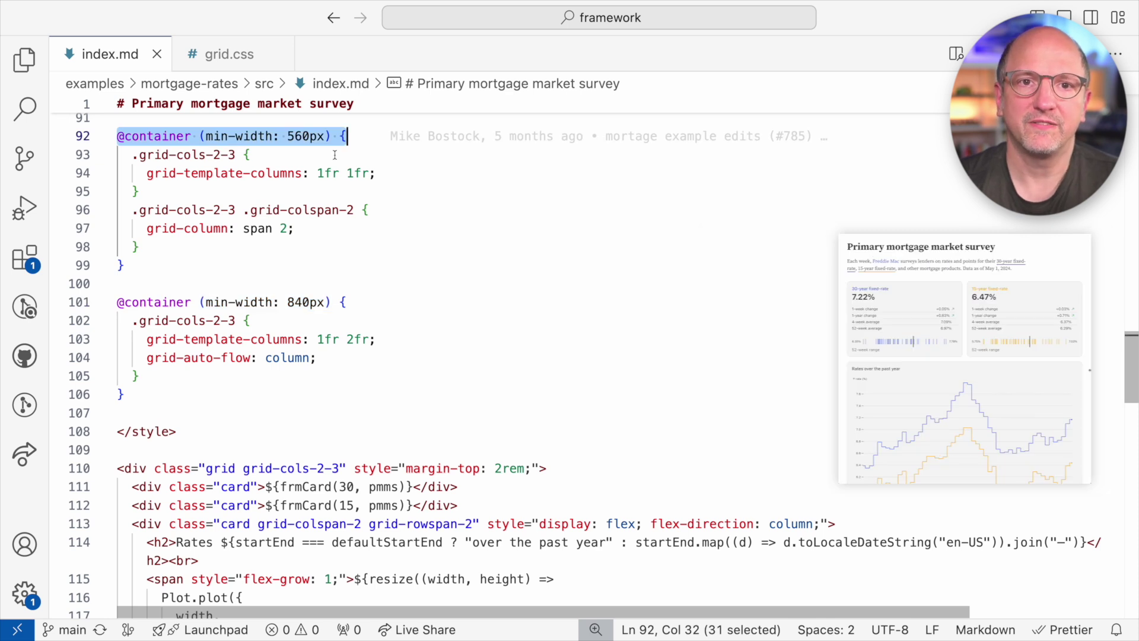
{"action": "left_click_drag", "start_coordinate": [147, 173], "coordinate": [376, 174]}
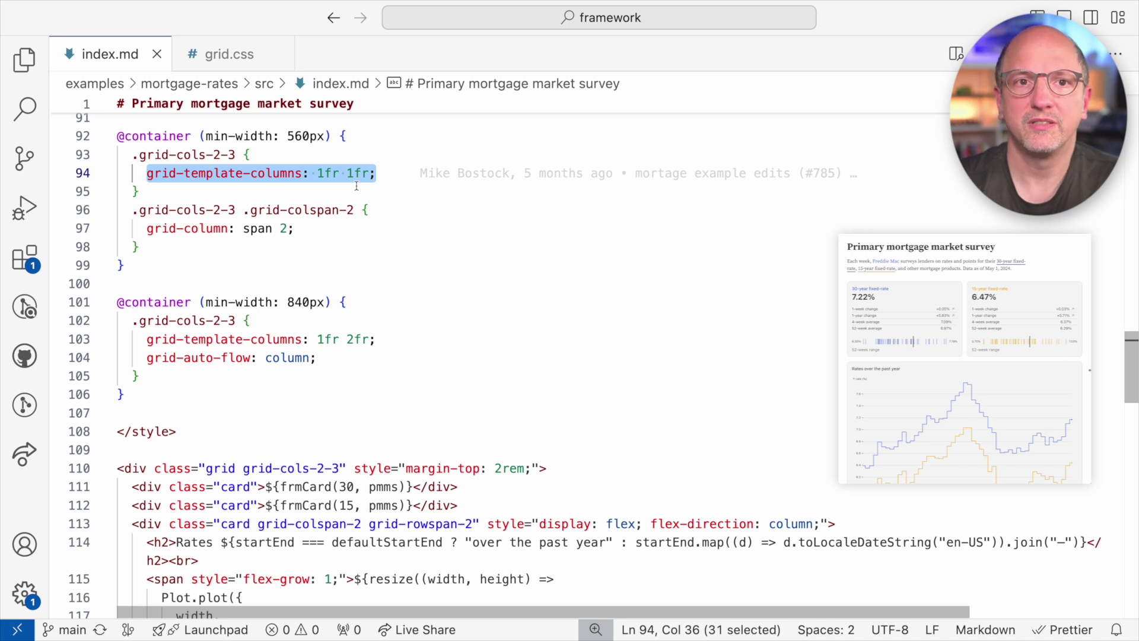
{"action": "left_click_drag", "start_coordinate": [199, 135], "coordinate": [330, 139]}
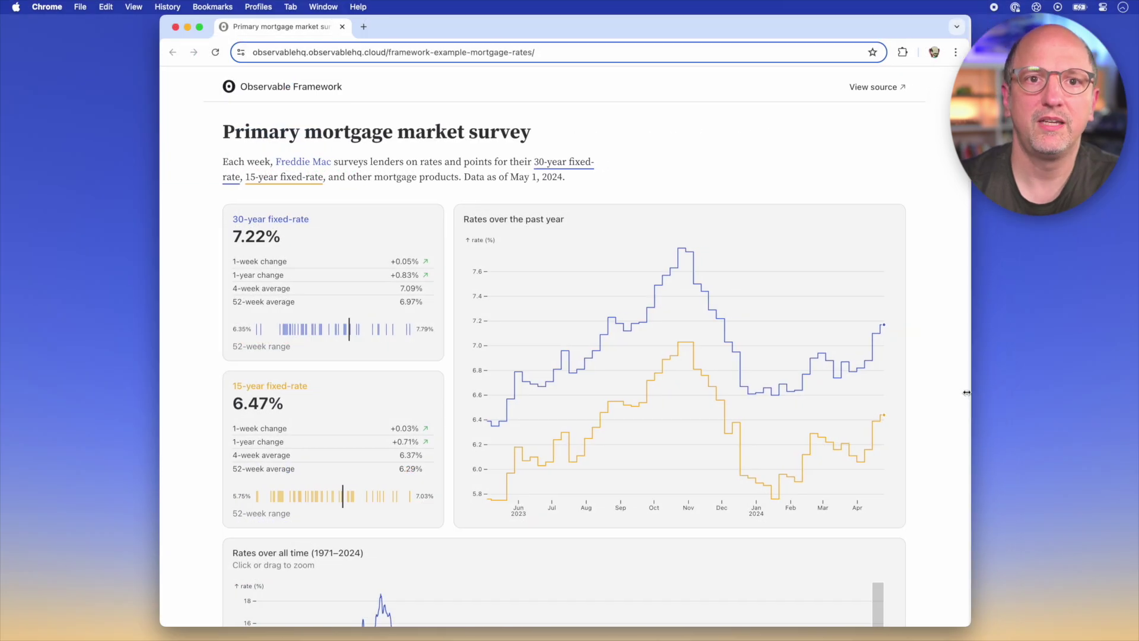
Step: Shrink the window to stack the rate cards, then widen it to place them beside the past-year chart
{"action": "mouse_move", "coordinate": [967, 389]}
{"action": "left_mouse_down"}
{"action": "mouse_move", "coordinate": [712, 388]}
{"action": "mouse_move", "coordinate": [497, 414]}
{"action": "left_mouse_up"}
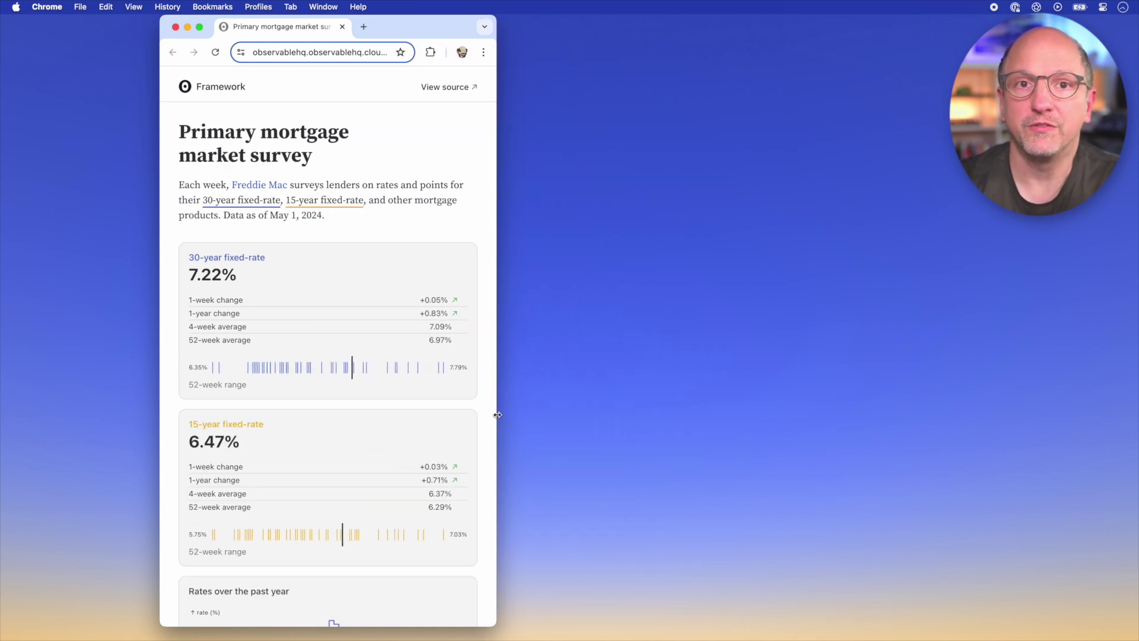
{"action": "left_click_drag", "start_coordinate": [496, 414], "coordinate": [787, 406]}
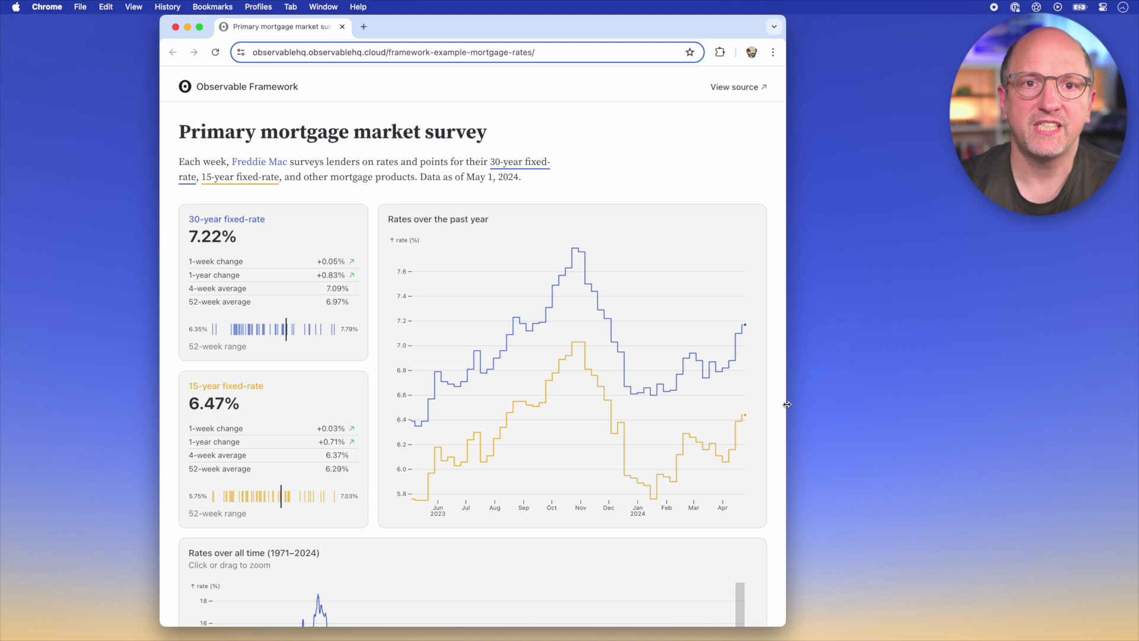